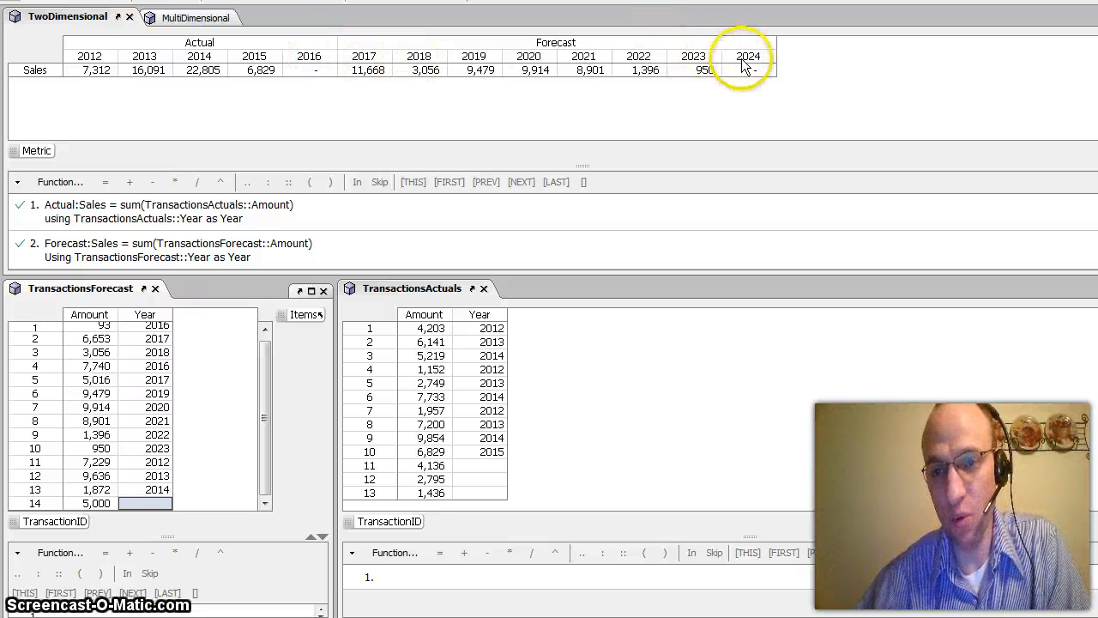
Remove the Forecast and Actual groupings from the year columns of the TwoDimensional matrix
click(563, 43)
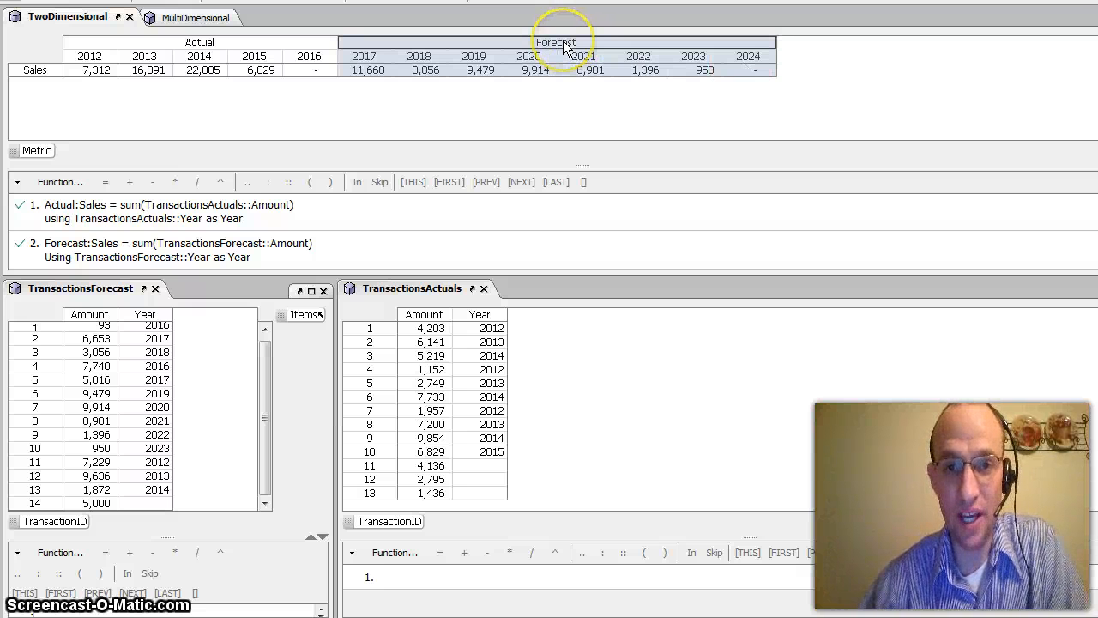
click(277, 44)
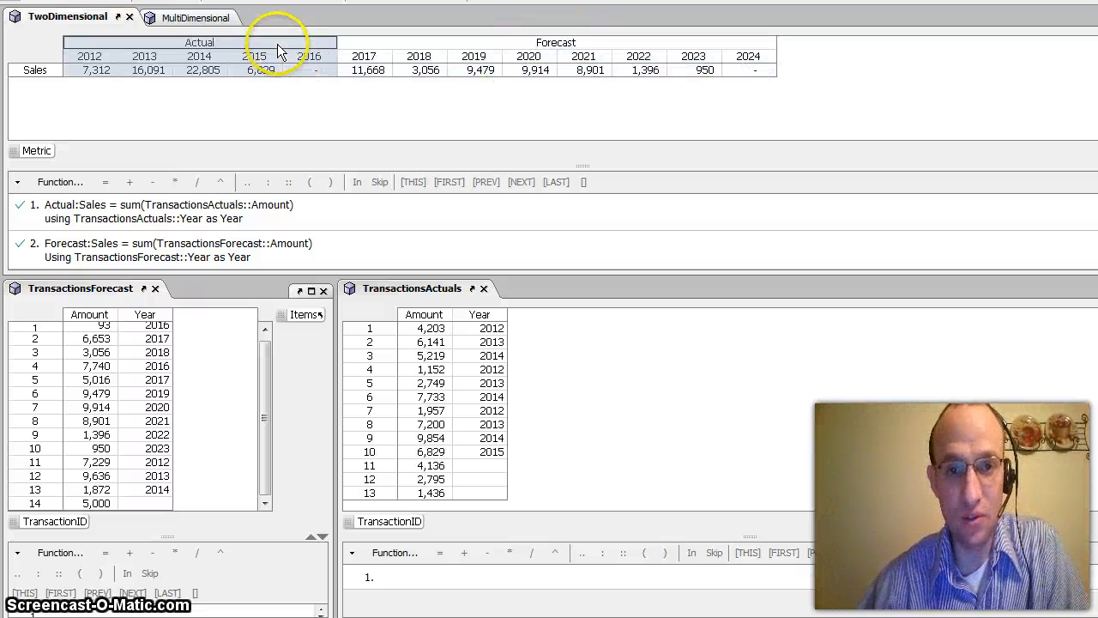
click(599, 47)
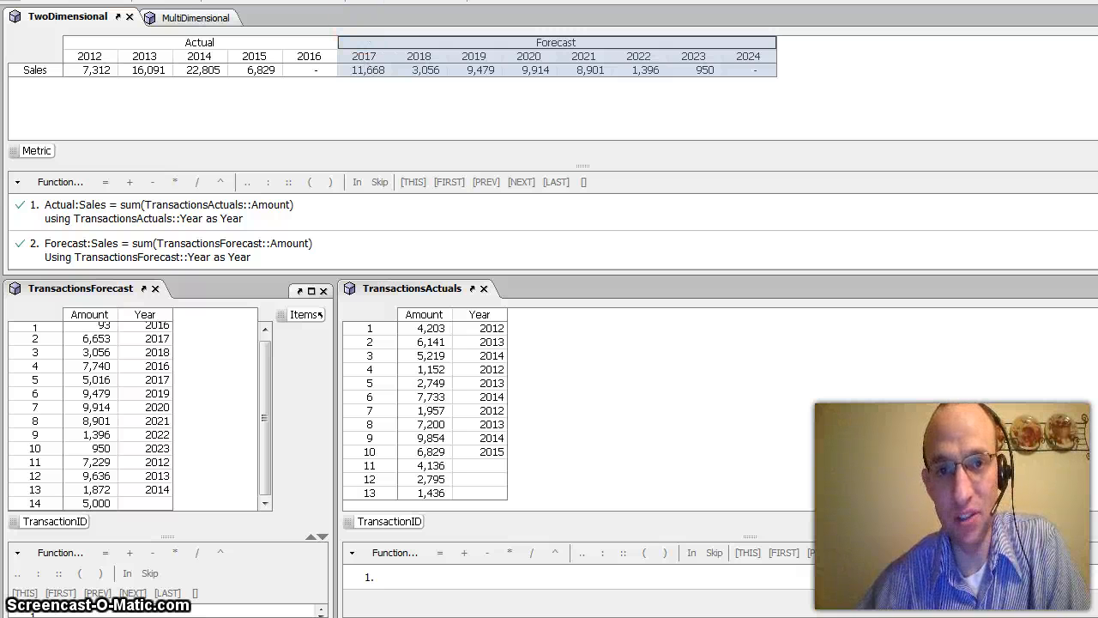
key(Delete)
click(301, 43)
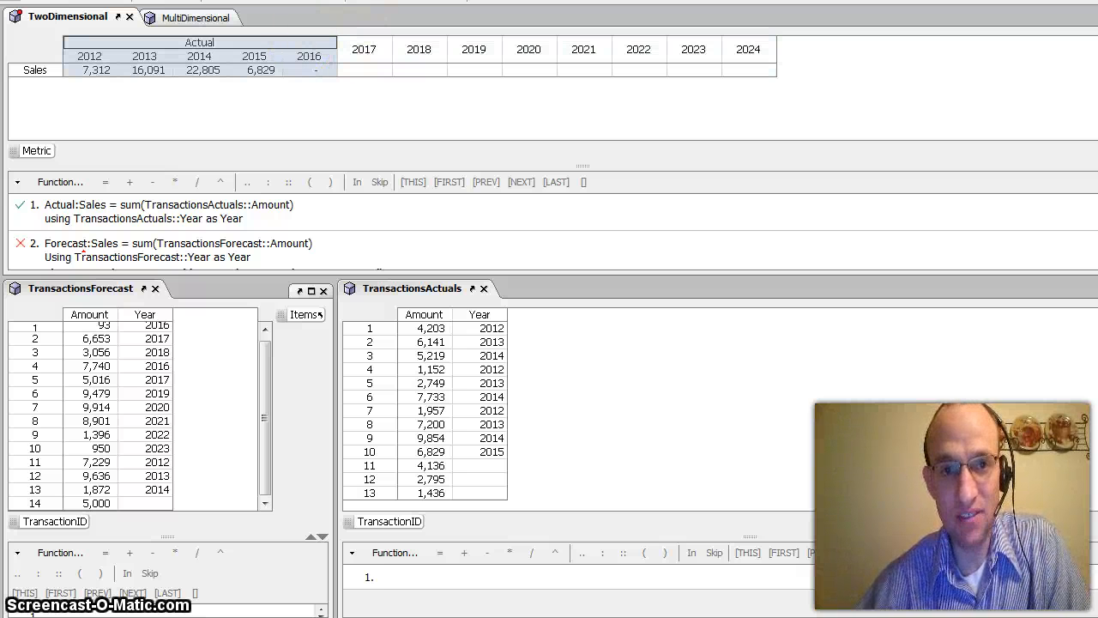
key(Delete)
Group the years 2012 to 2017 in the TwoDimensional matrix and name the group Actual
drag(363, 49, 91, 43)
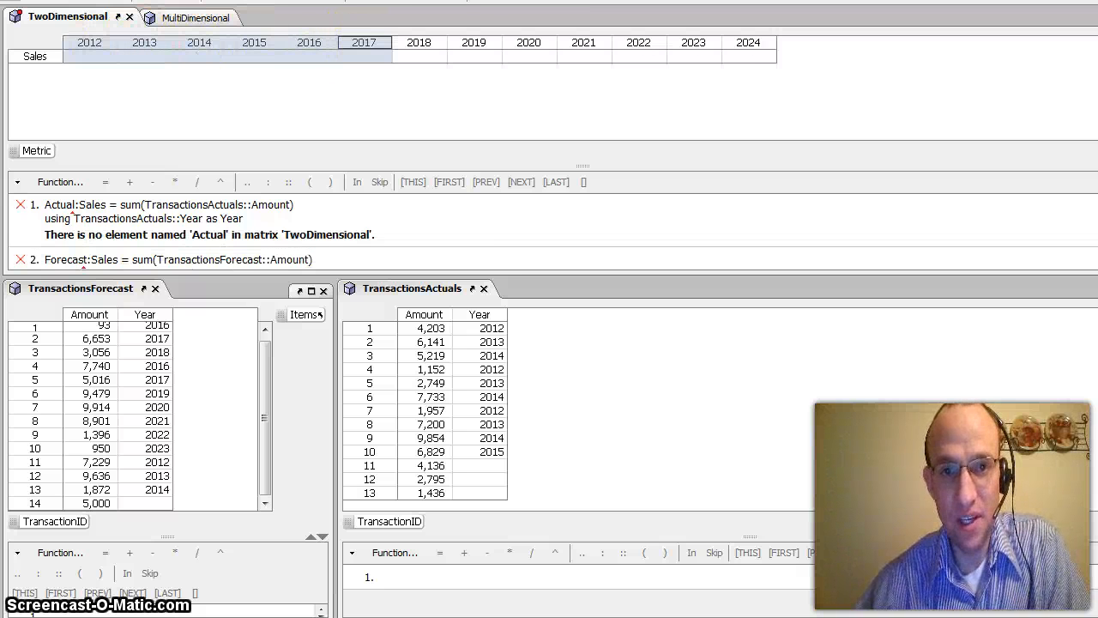
click(385, 1)
text(Actual)
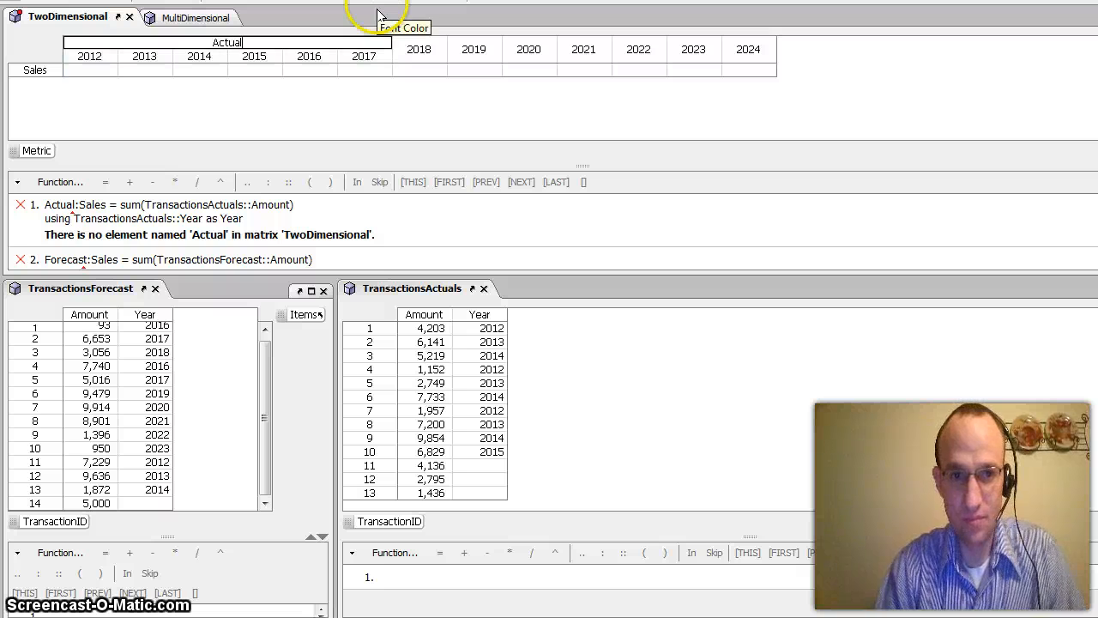
key(Return)
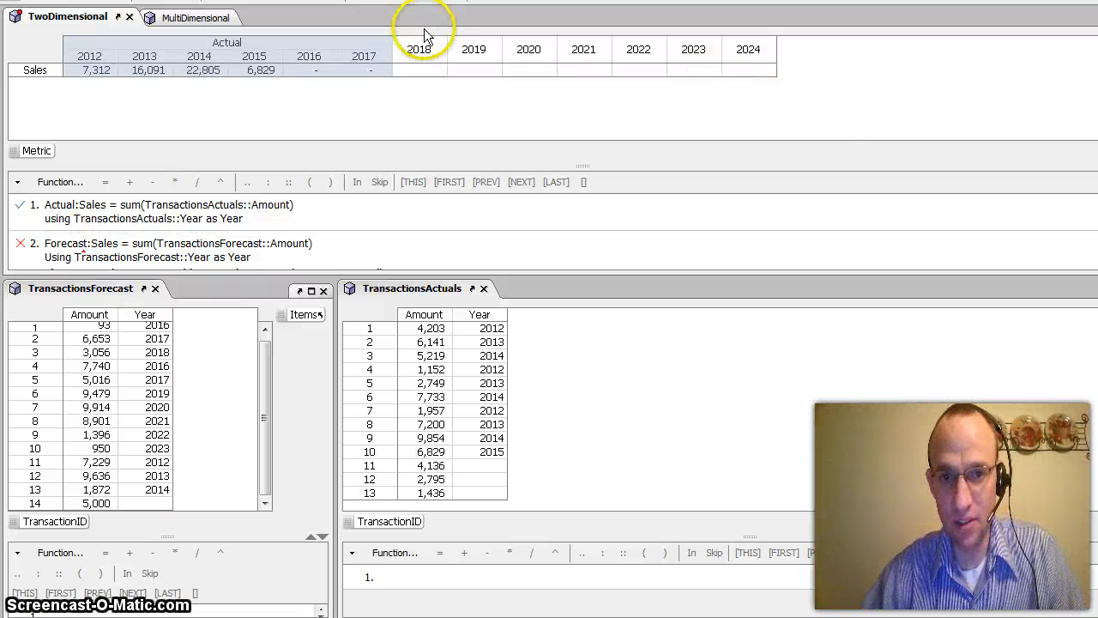
Group the years 2018 to 2024 in the TwoDimensional matrix and name the group Forecast
drag(421, 49, 798, 91)
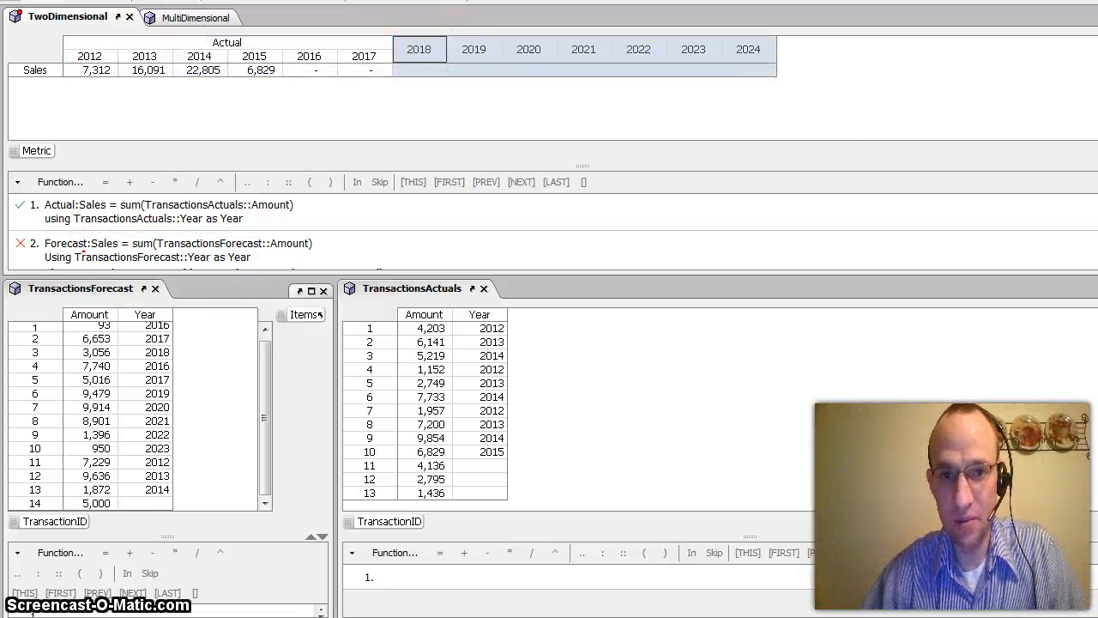
key(ctrl+g)
text(Fr)
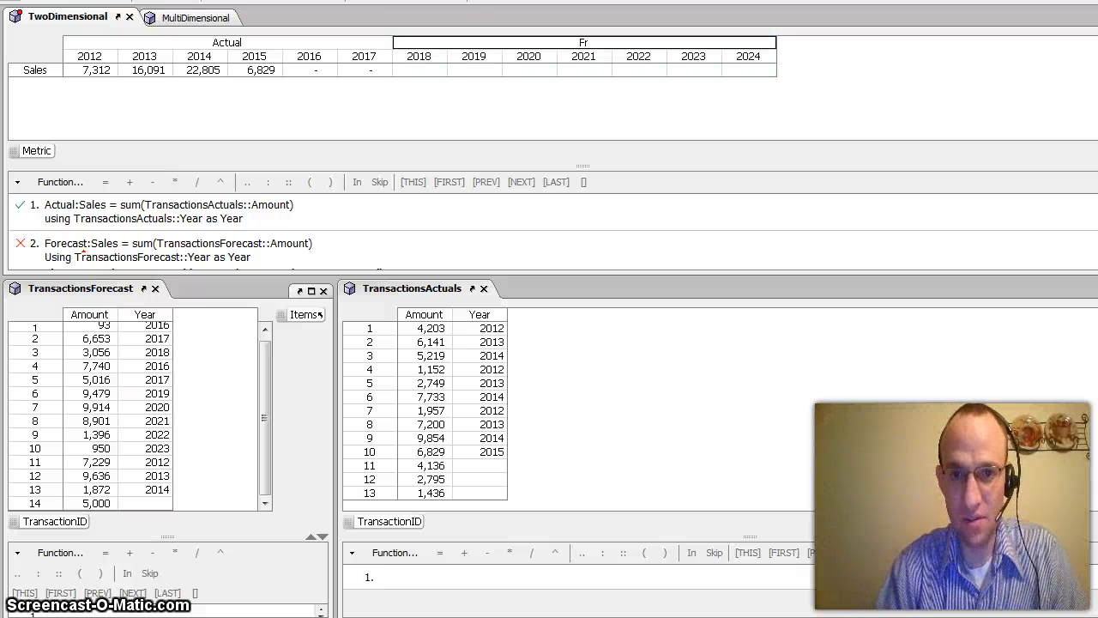
text(recast)
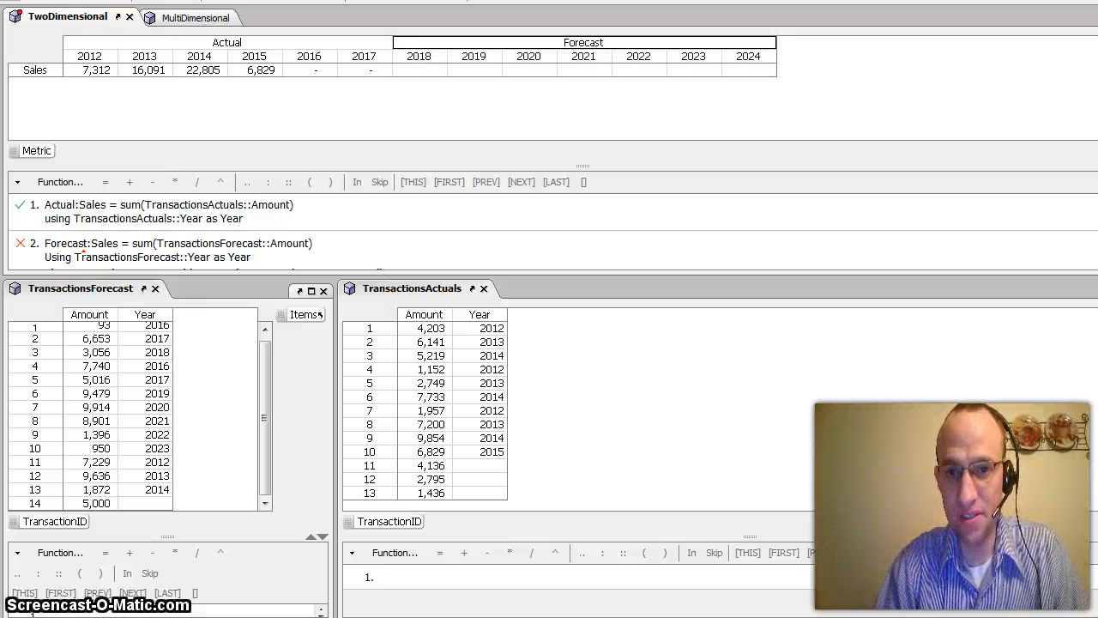
key(Return)
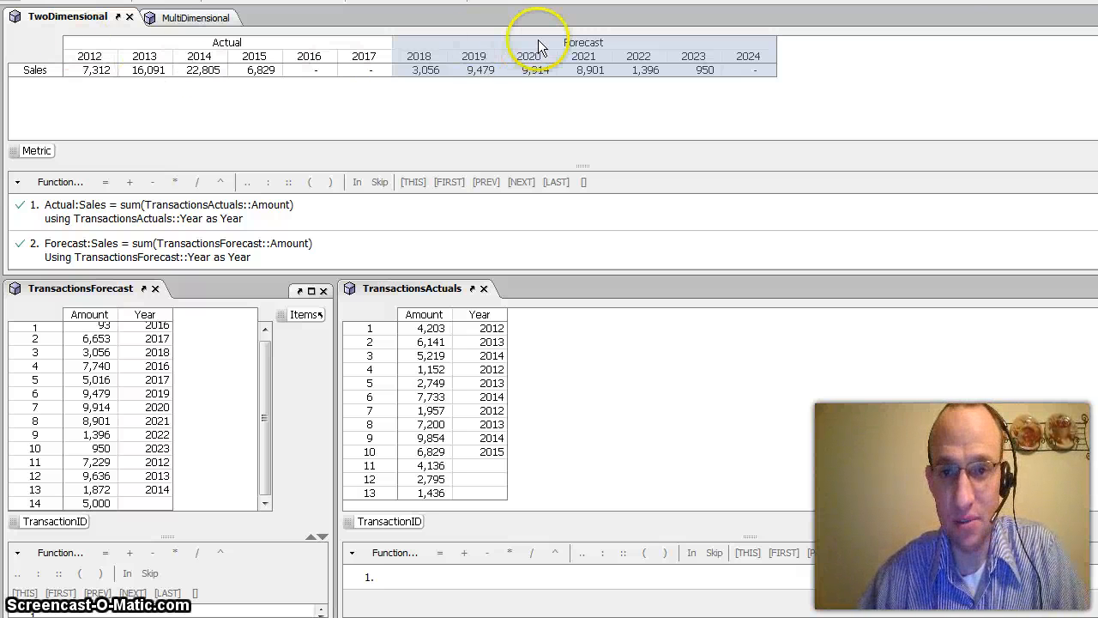
Add a Metric item named Variance below Sales in the TwoDimensional matrix
click(53, 68)
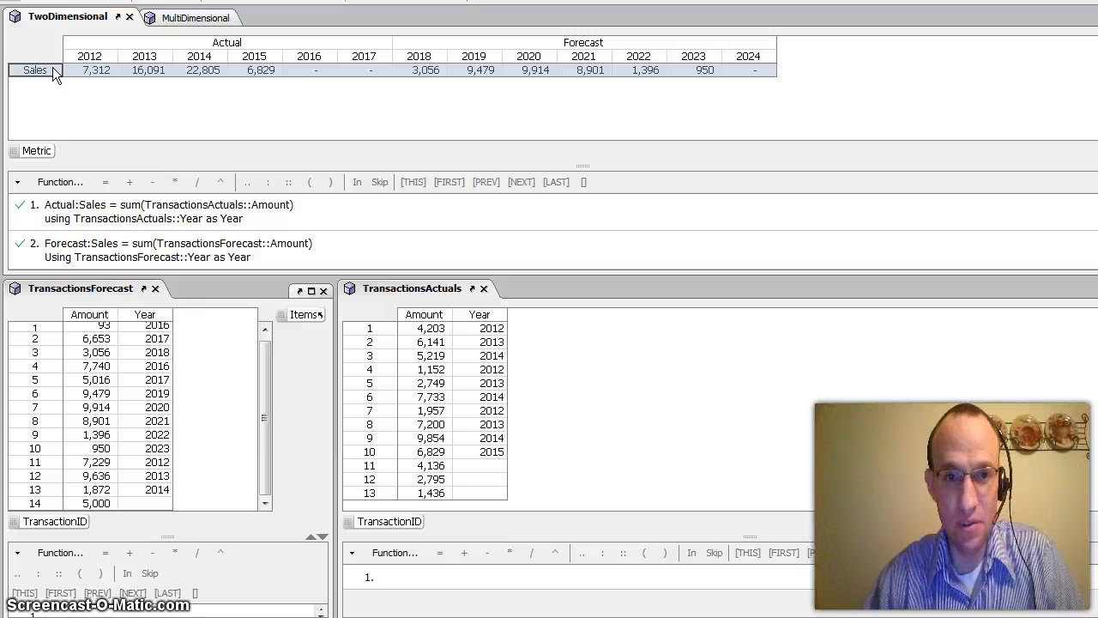
key(Return)
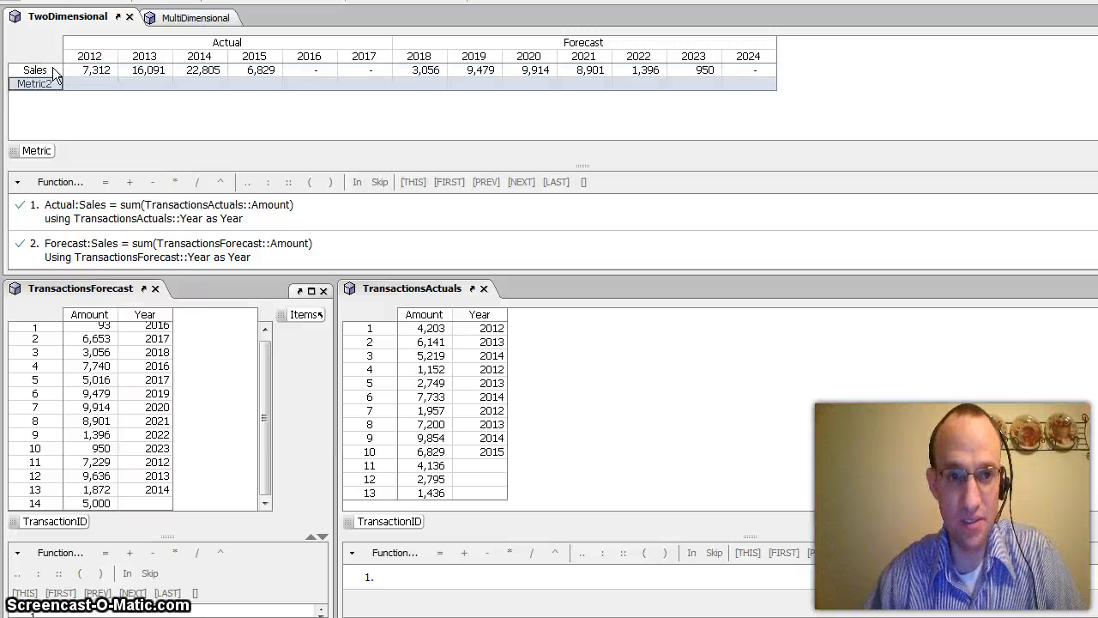
text(Varianc)
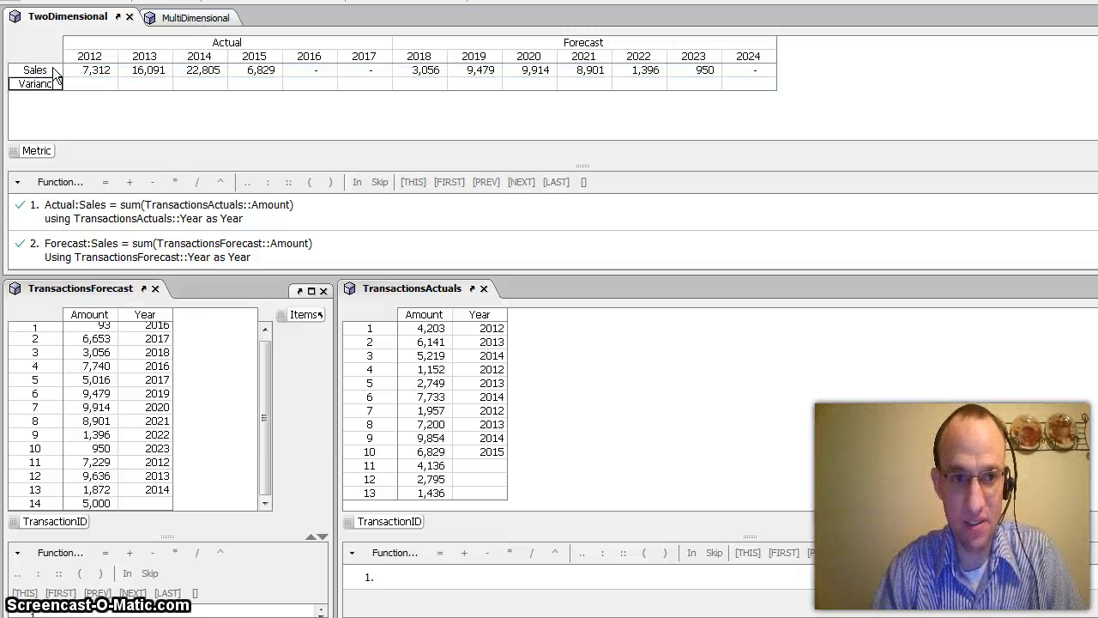
text(e)
key(Return)
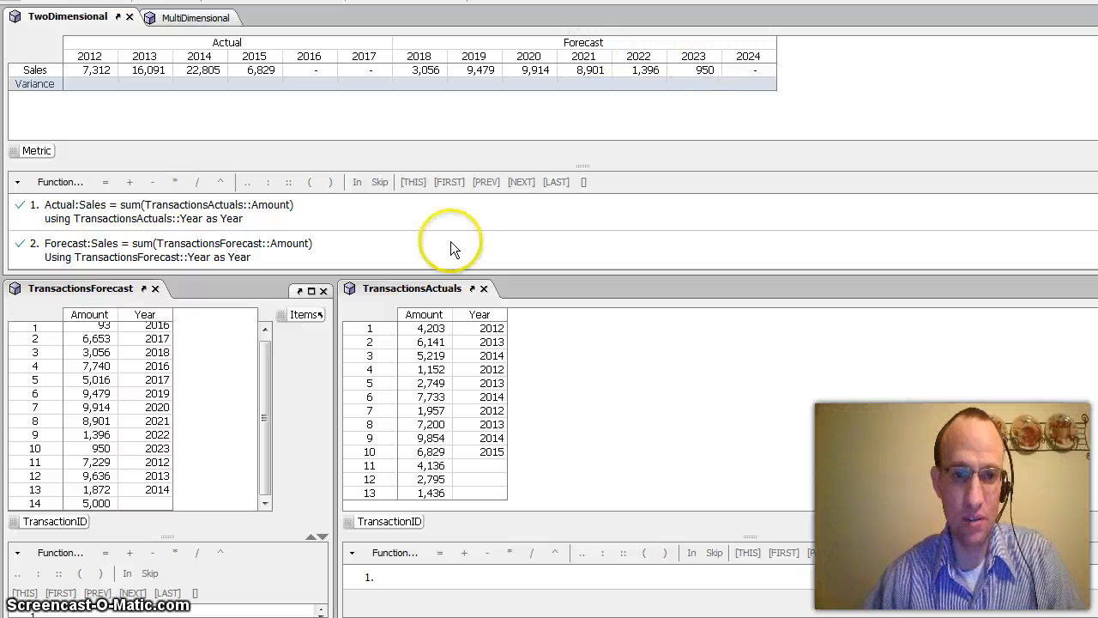
Show the MultiDimensional matrix and set the year of transaction 11 in TransactionsActuals to 2016
click(213, 20)
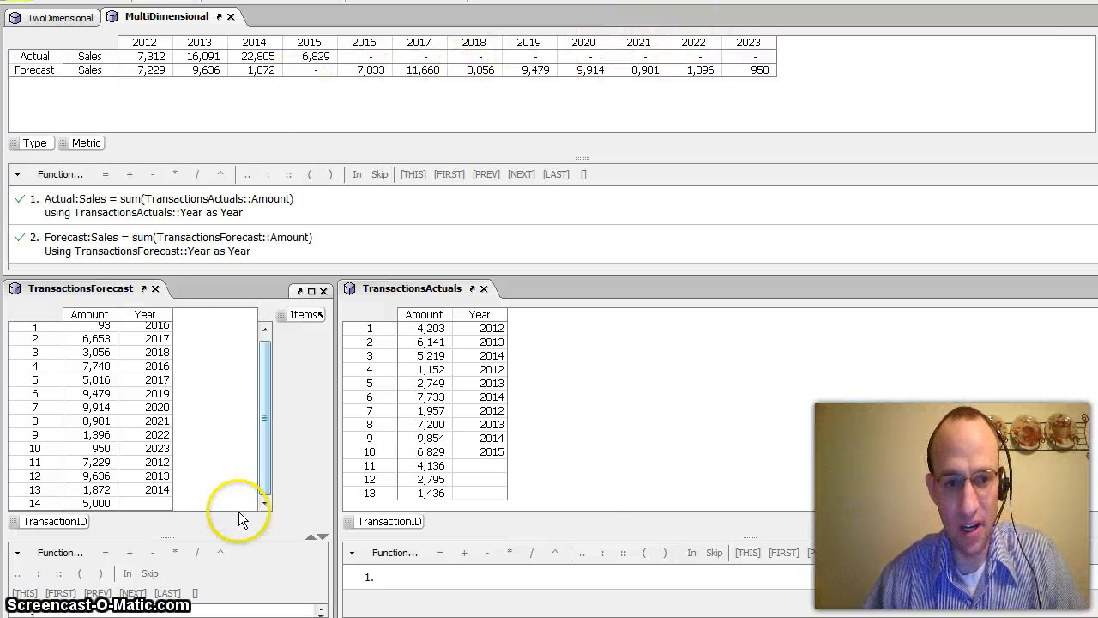
click(483, 466)
text(20)
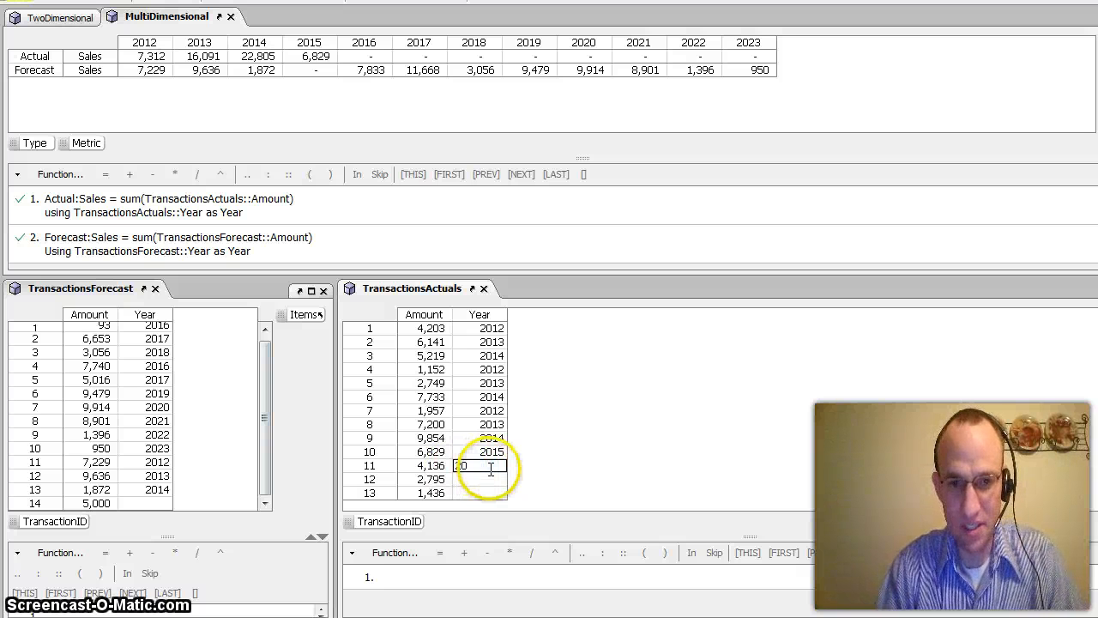
text(16)
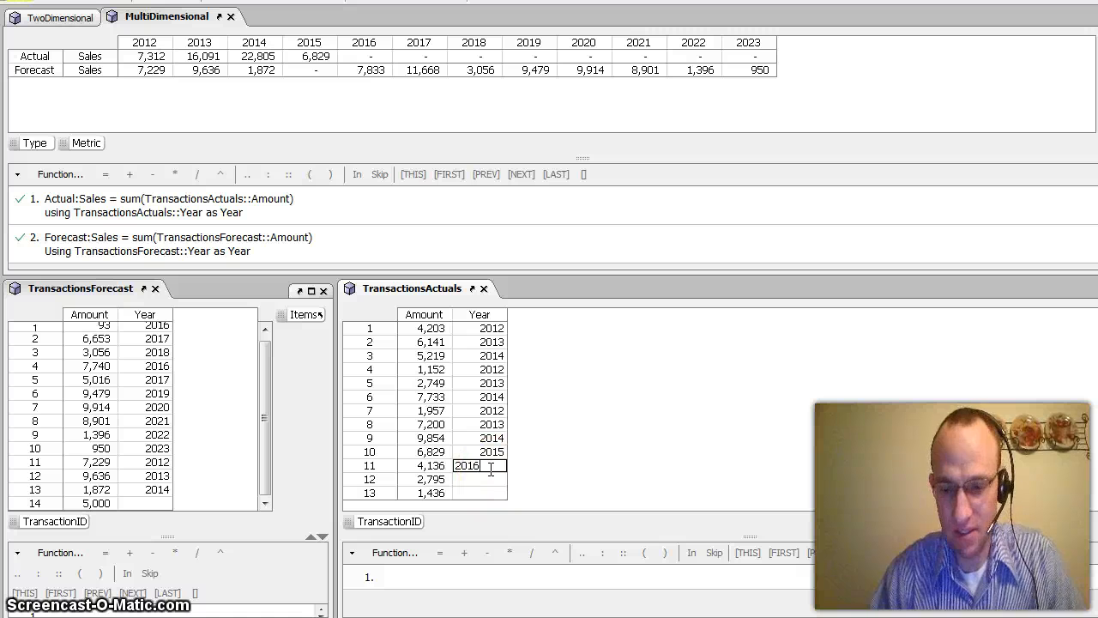
key(Return)
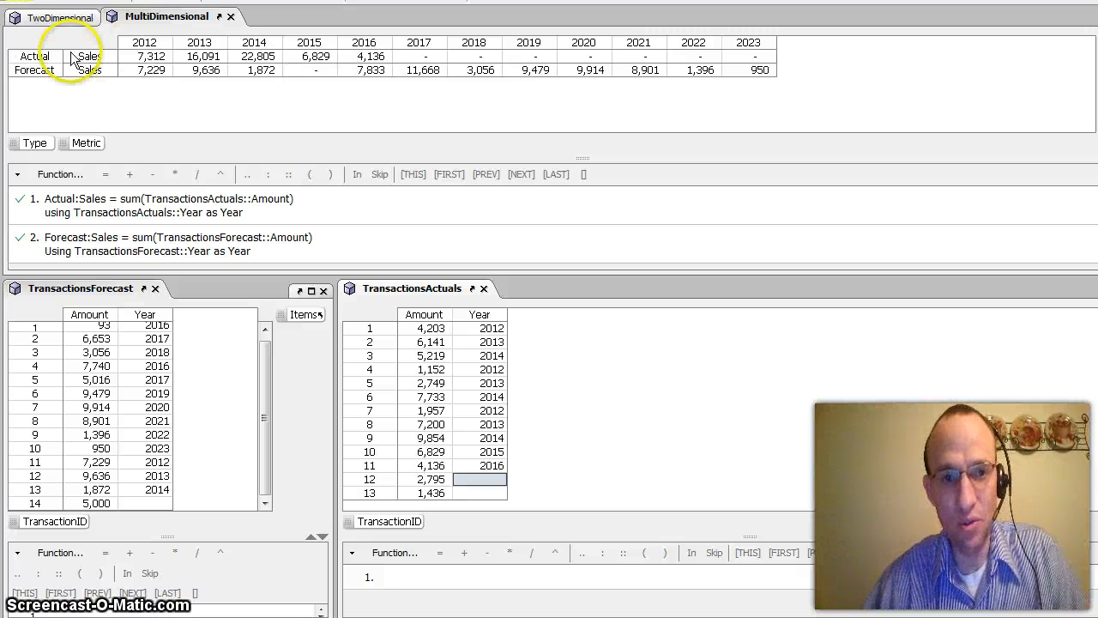
Add a Type item named Variance below Forecast in the MultiDimensional matrix
click(26, 71)
key(Return)
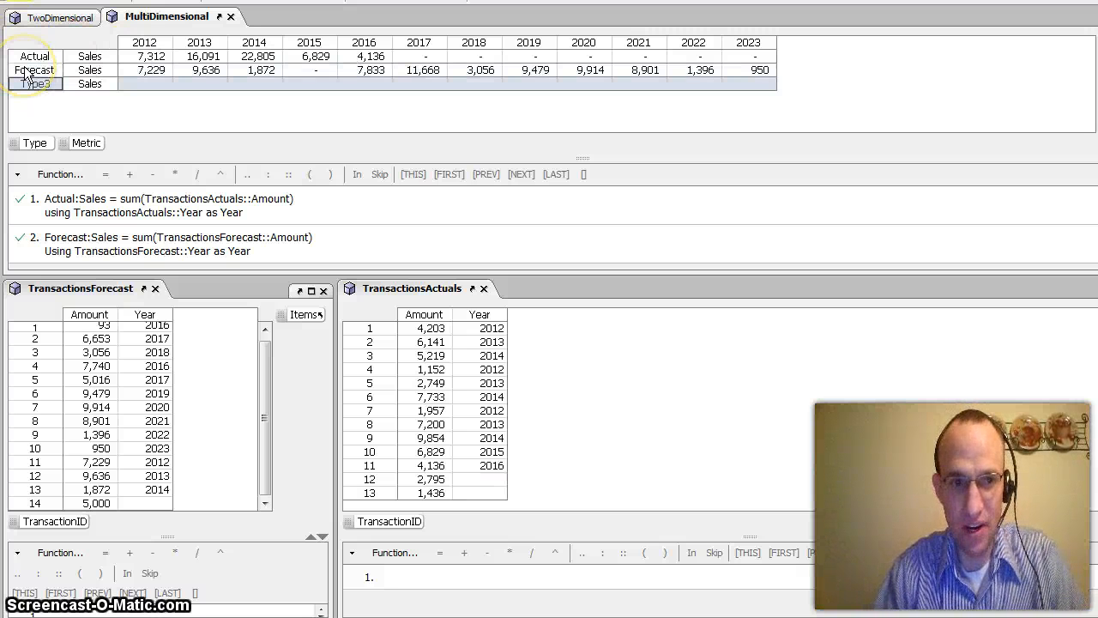
text(V)
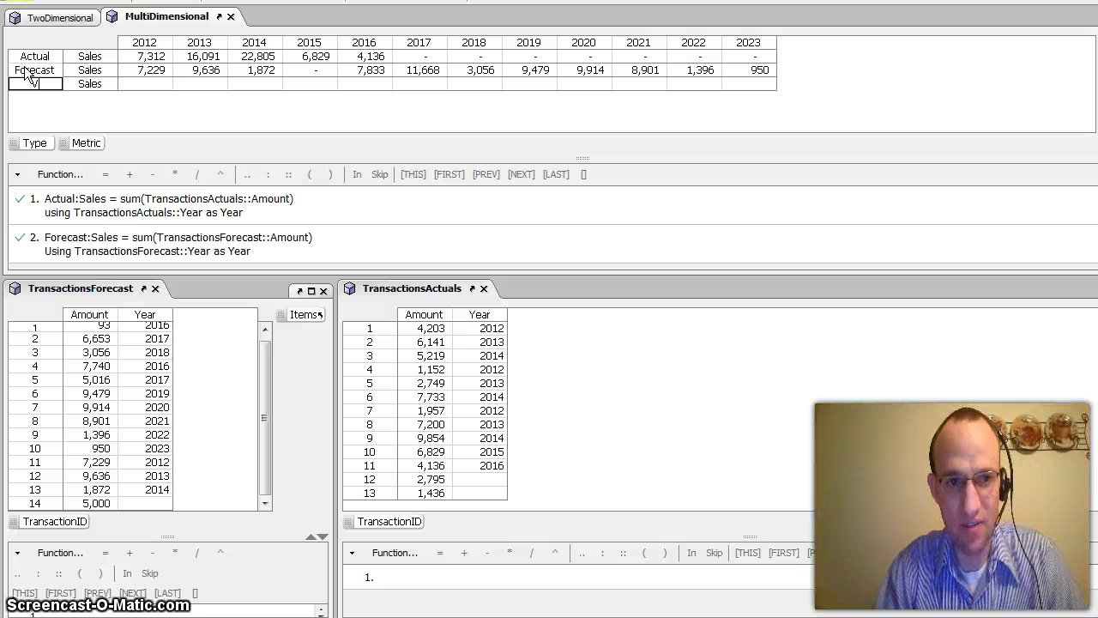
text(ariance)
key(Return)
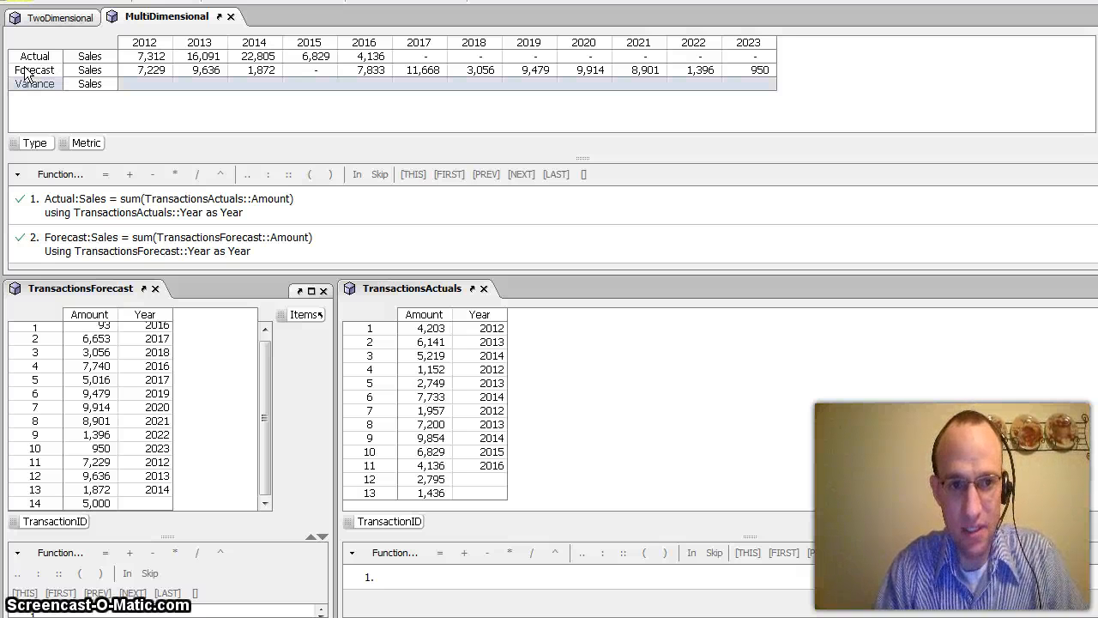
Add the formula Variance = Actual-Forecast to the MultiDimensional matrix
text(=)
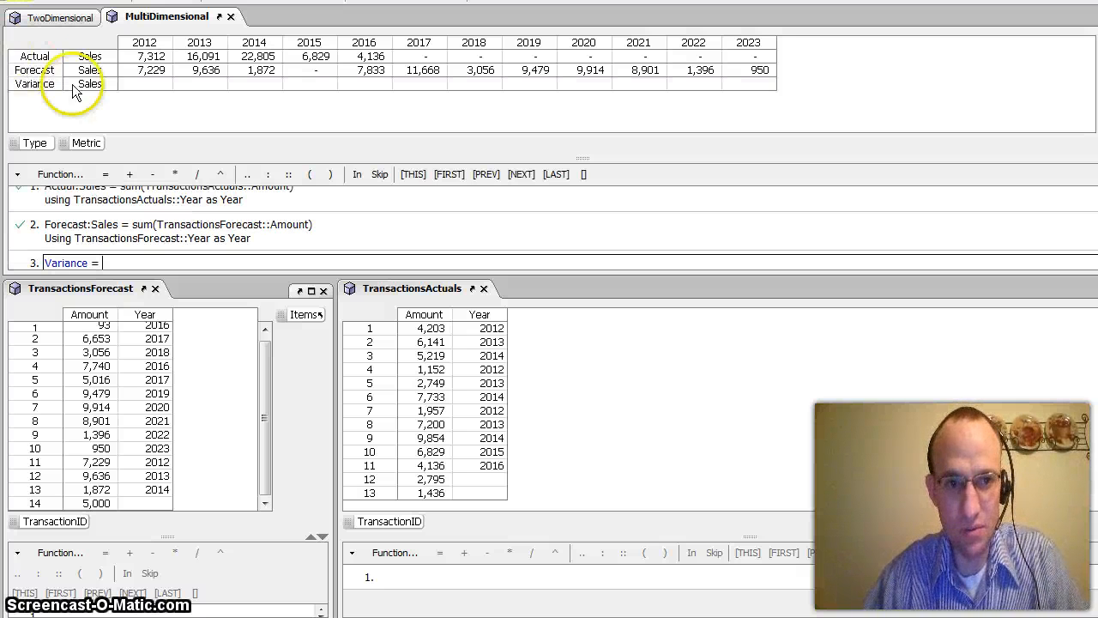
click(38, 58)
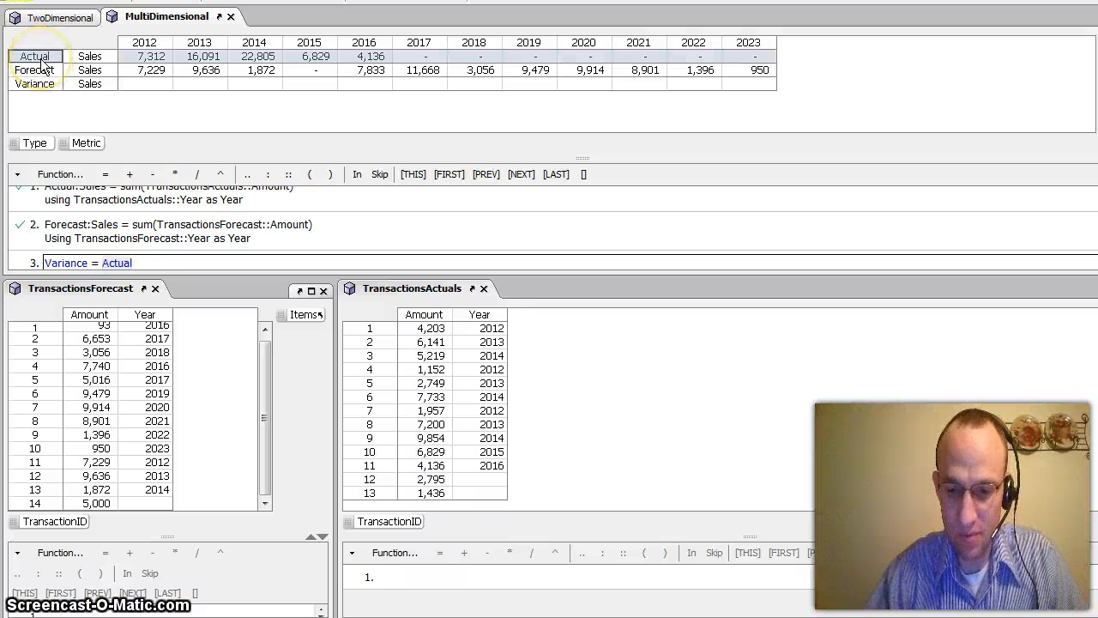
text(-=)
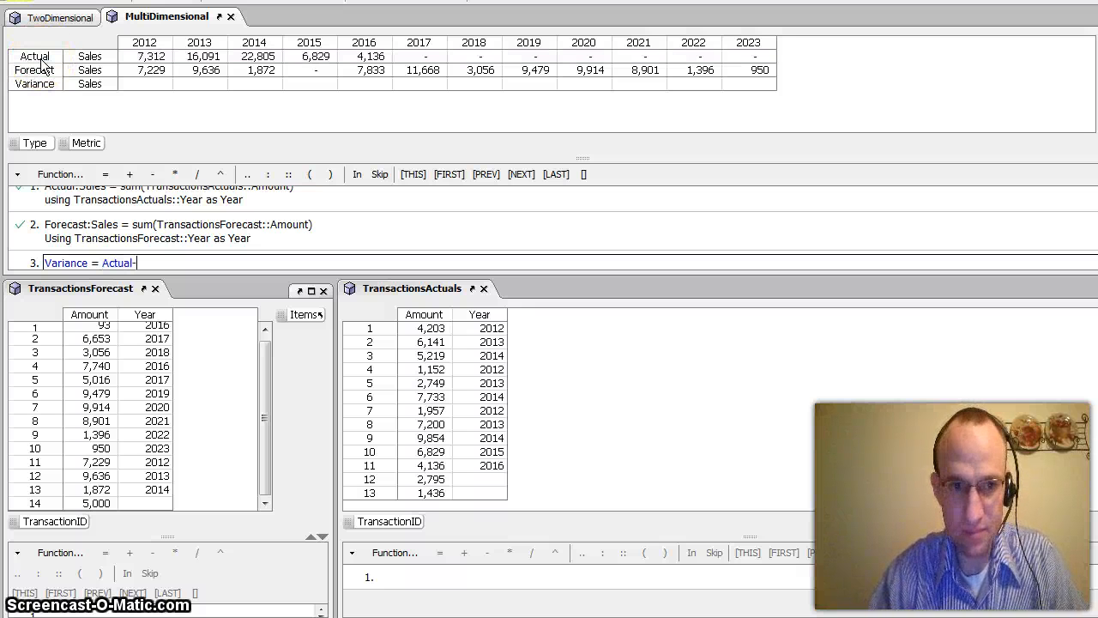
click(47, 74)
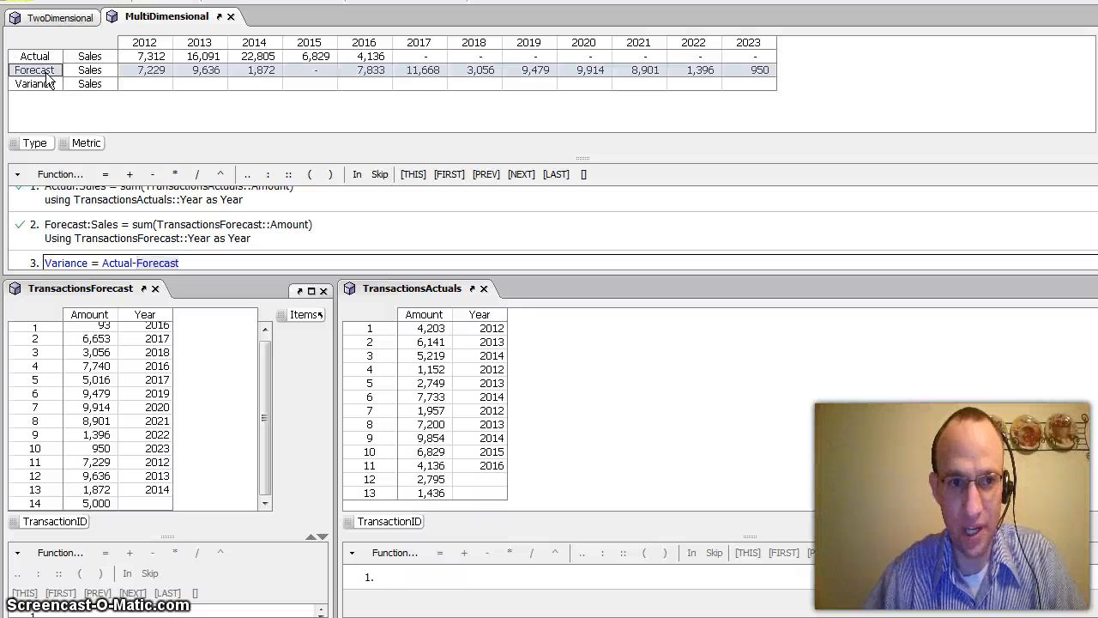
key(Return)
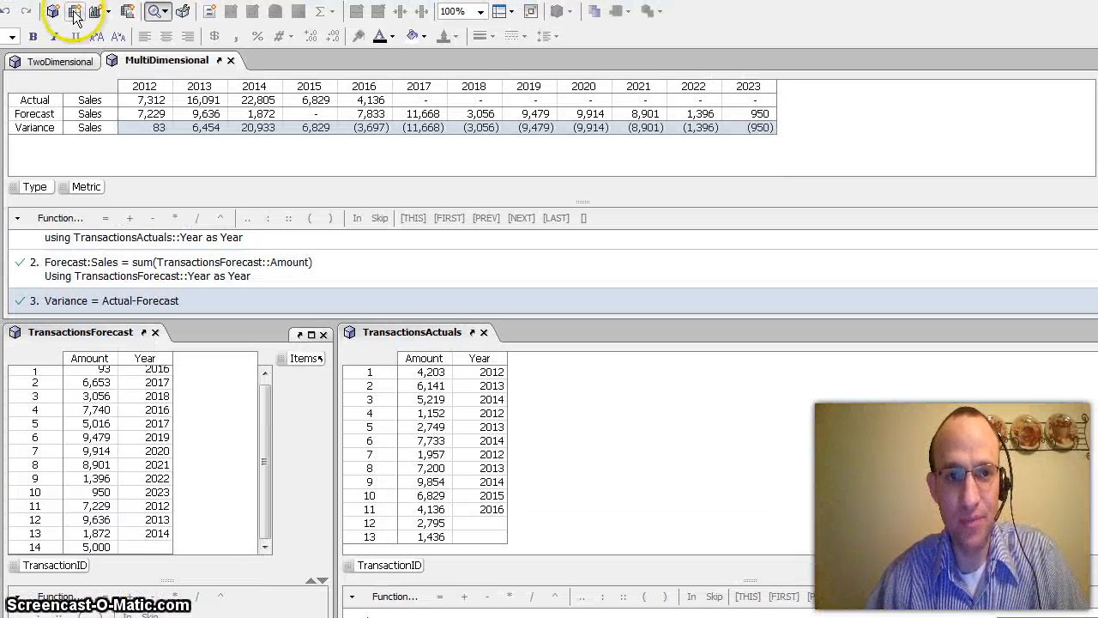
Create a new view of the MultiDimensional matrix and arrange its columns with Type above Year
click(76, 13)
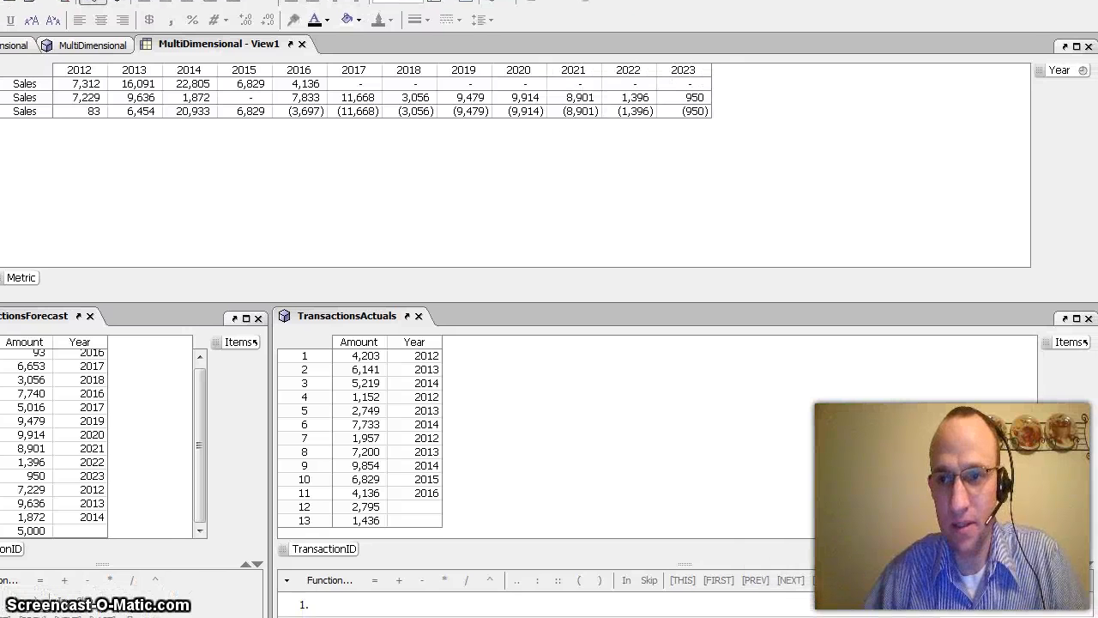
drag(0, 276, 1058, 89)
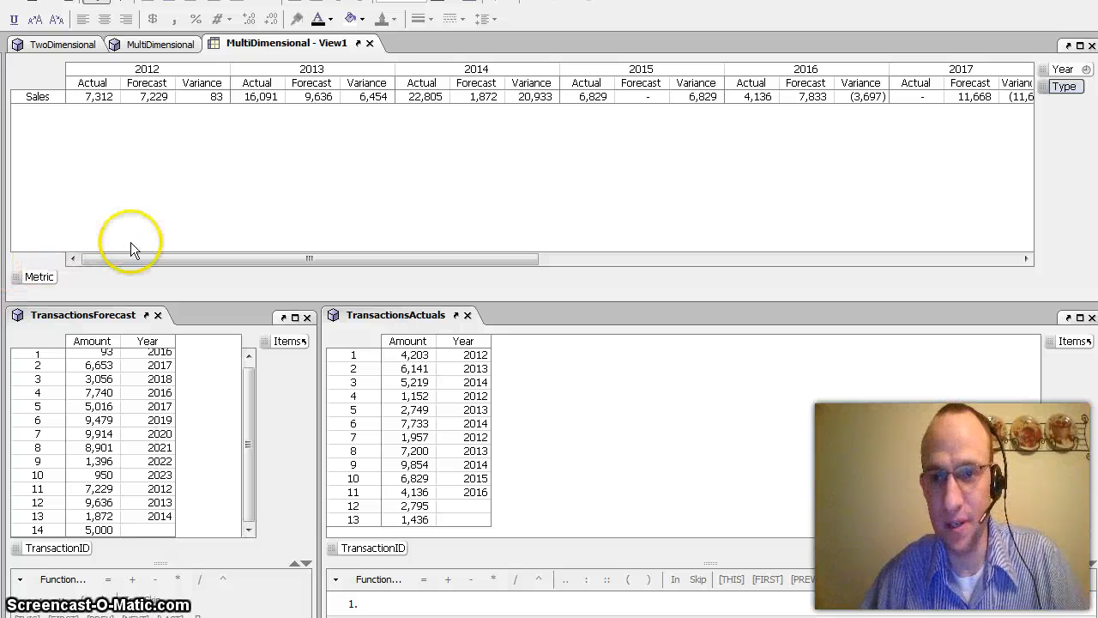
drag(1063, 68, 1062, 100)
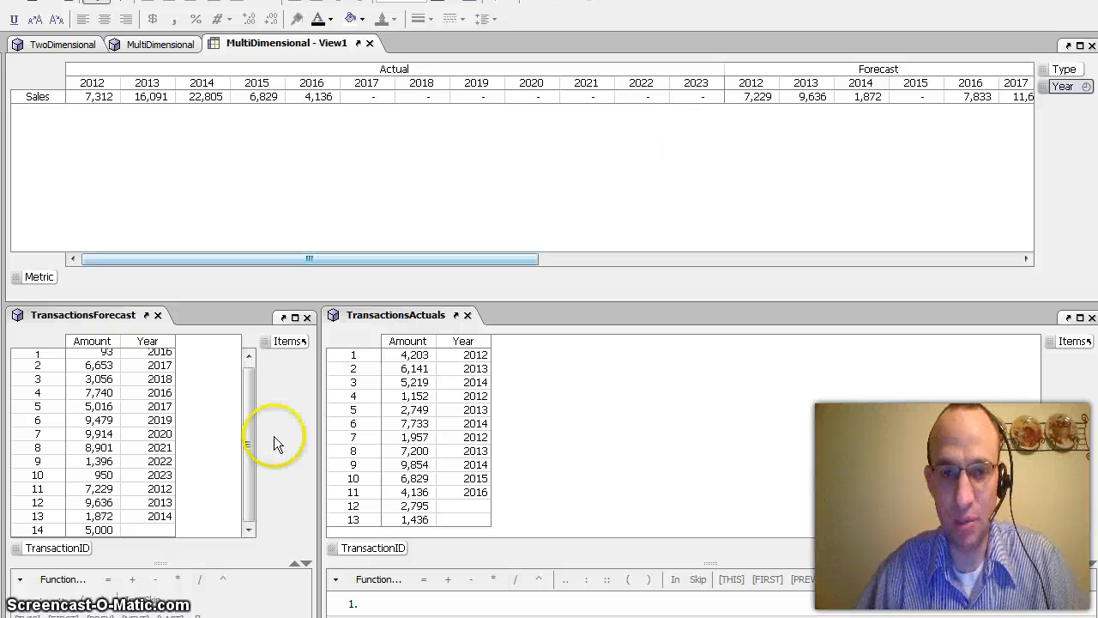
Collapse the years 2017 to 2023 under Actual in the new view
drag(368, 86, 681, 86)
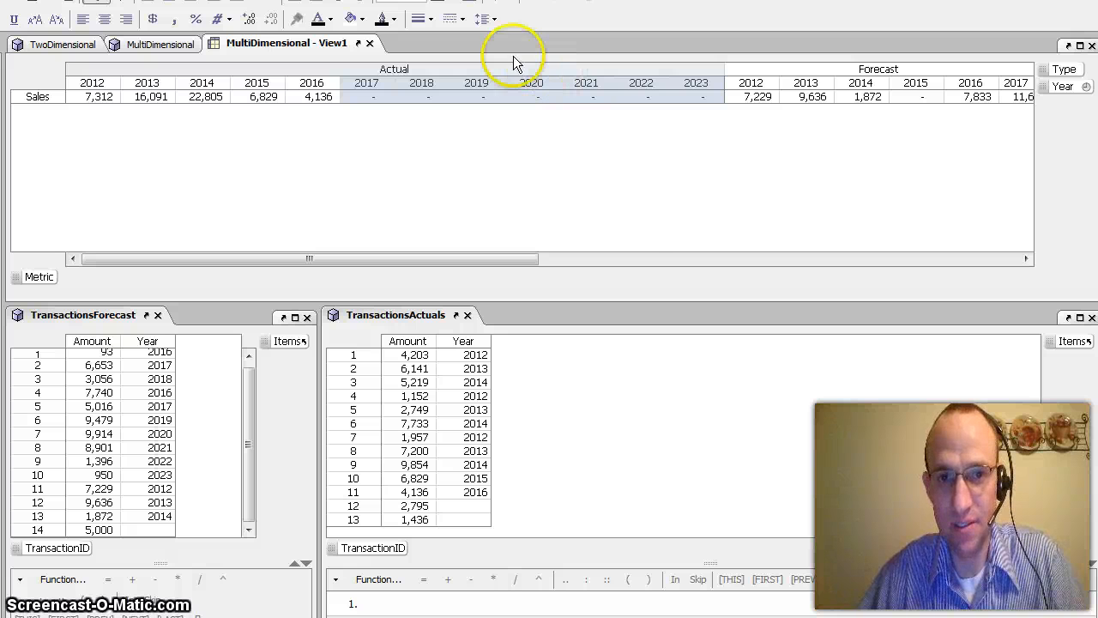
right_click(513, 79)
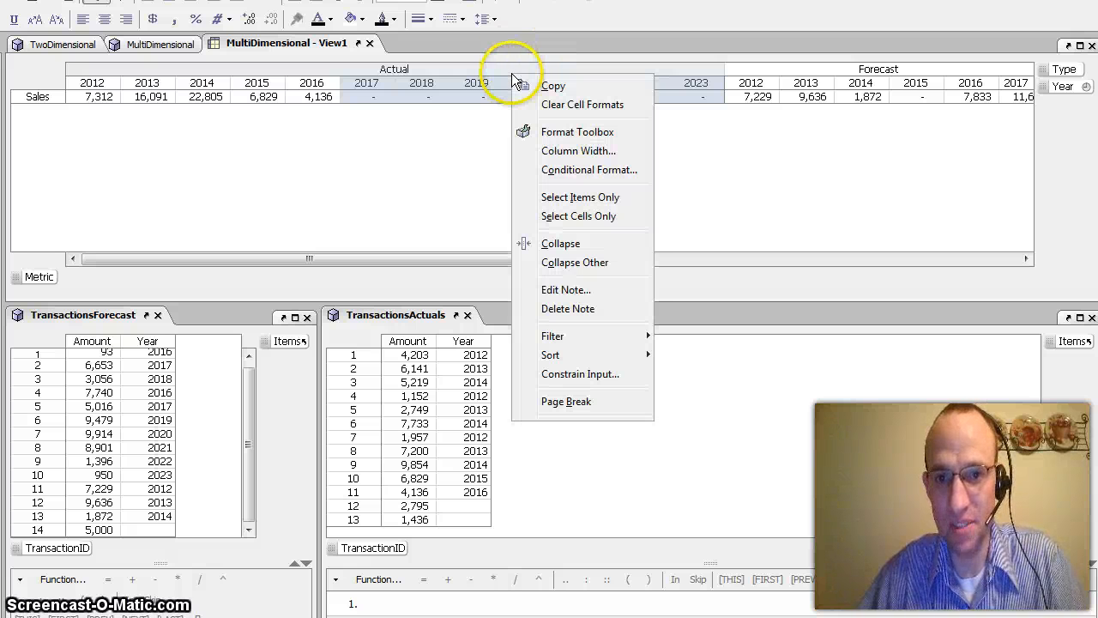
click(571, 244)
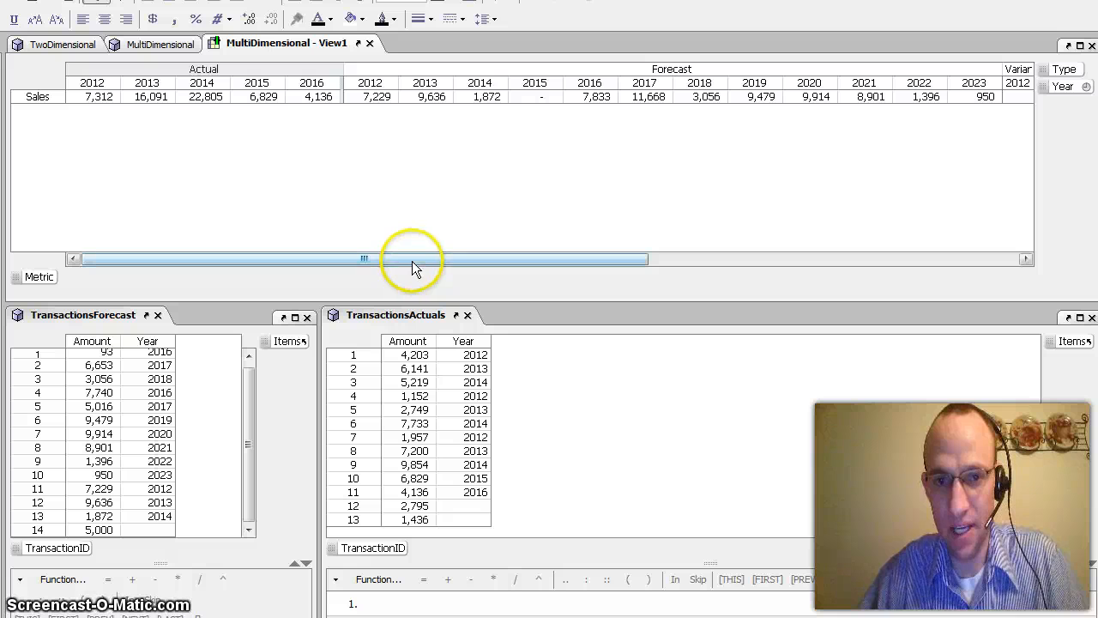
Collapse the years 2012 to 2016 under Forecast in the MultiDimensional view
drag(370, 81, 569, 100)
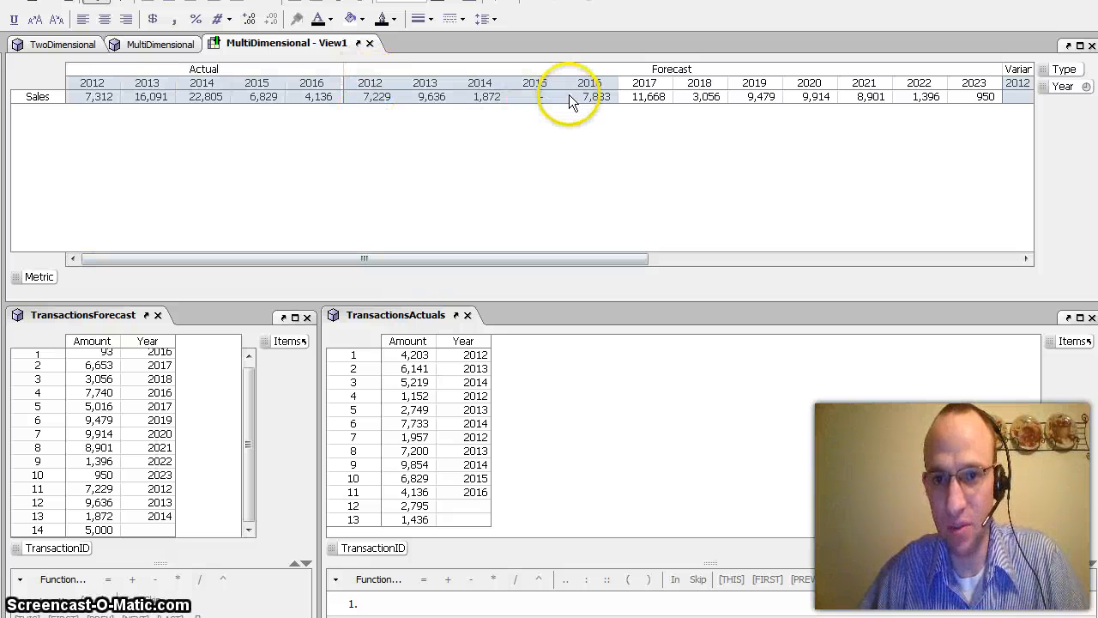
click(552, 72)
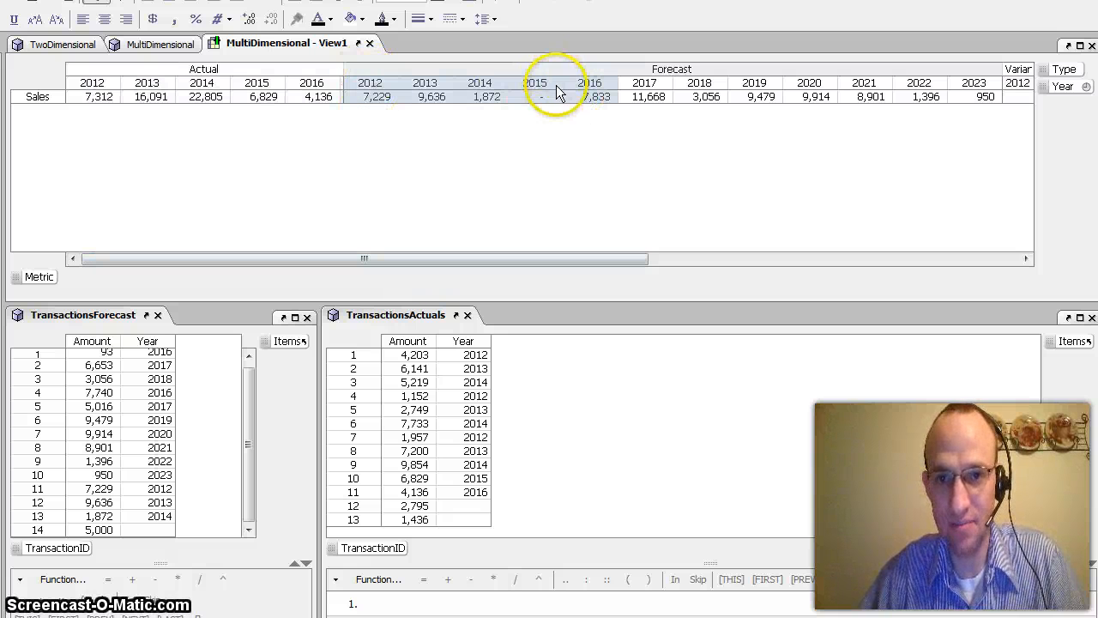
right_click(557, 85)
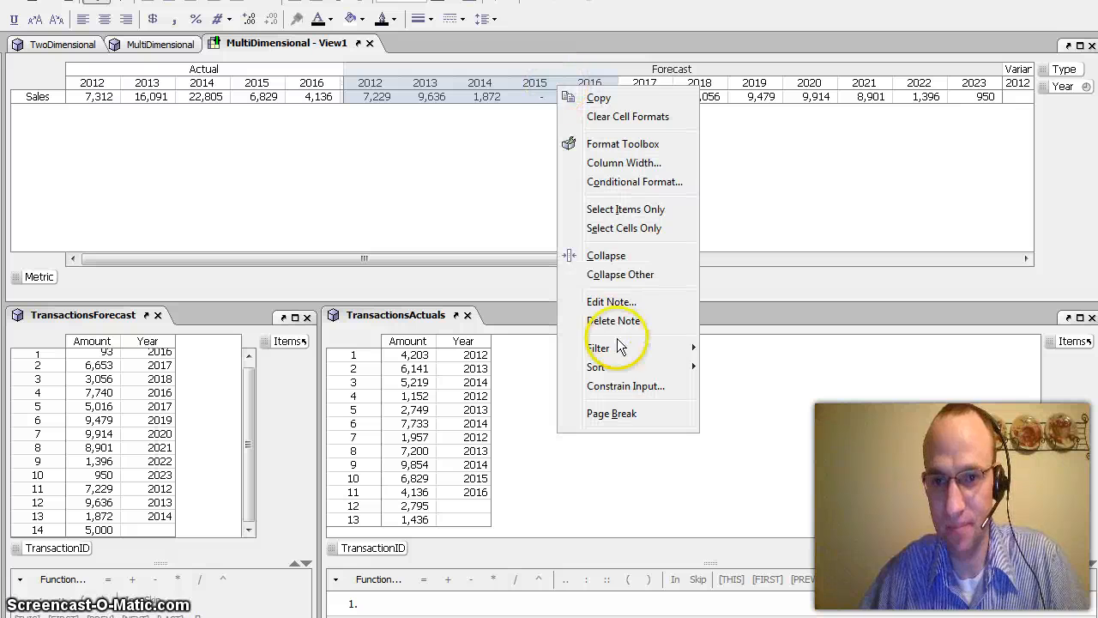
click(608, 255)
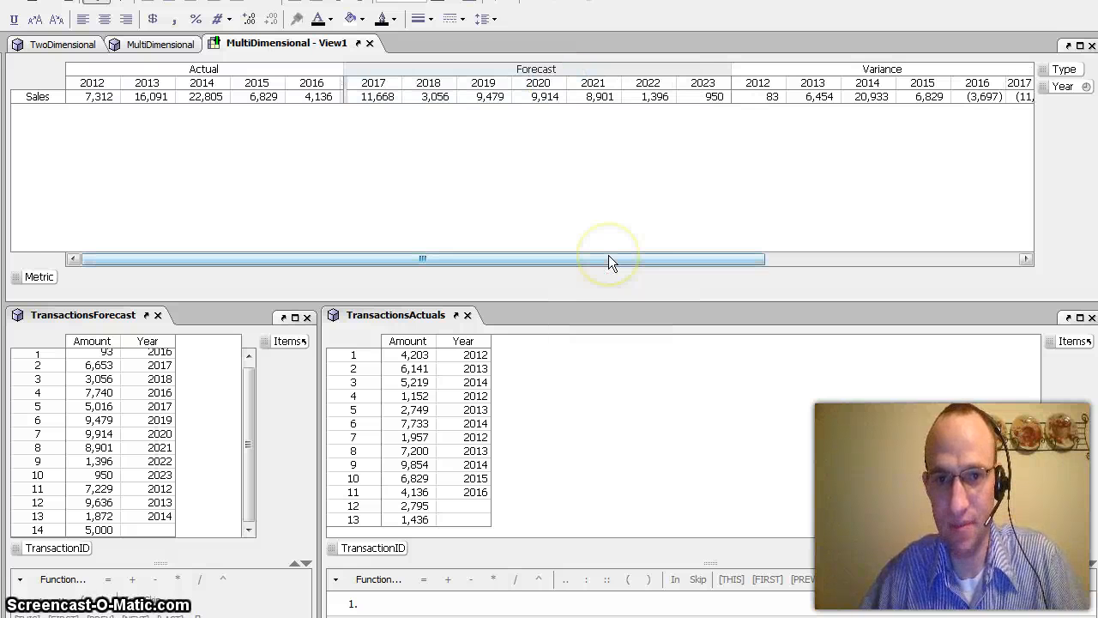
Collapse the entire Variance item in the MultiDimensional view
click(769, 71)
right_click(770, 70)
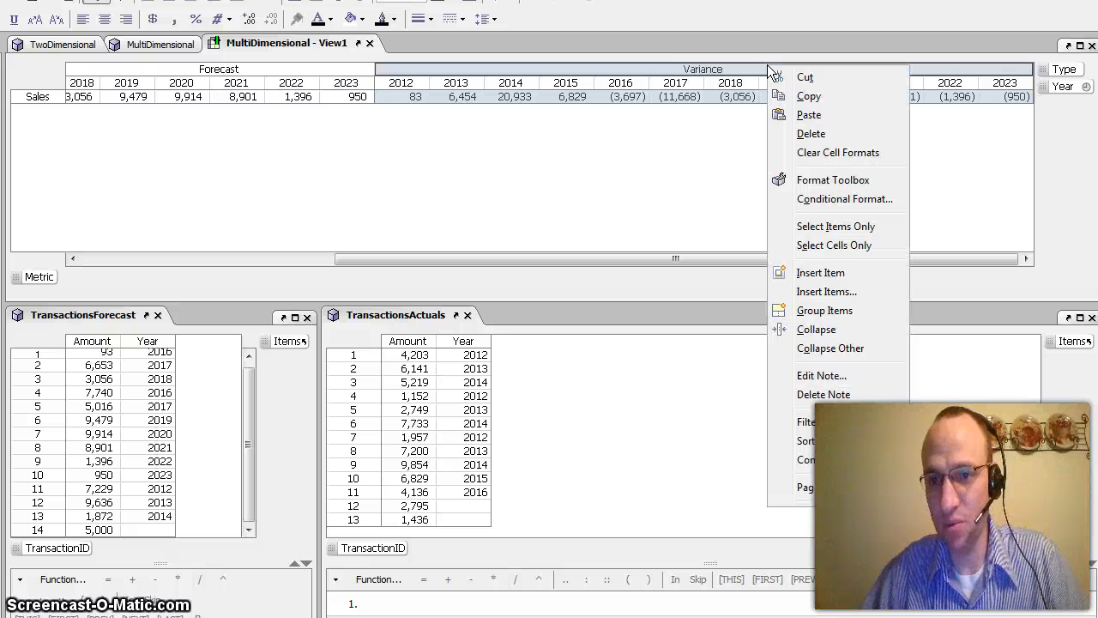
click(823, 334)
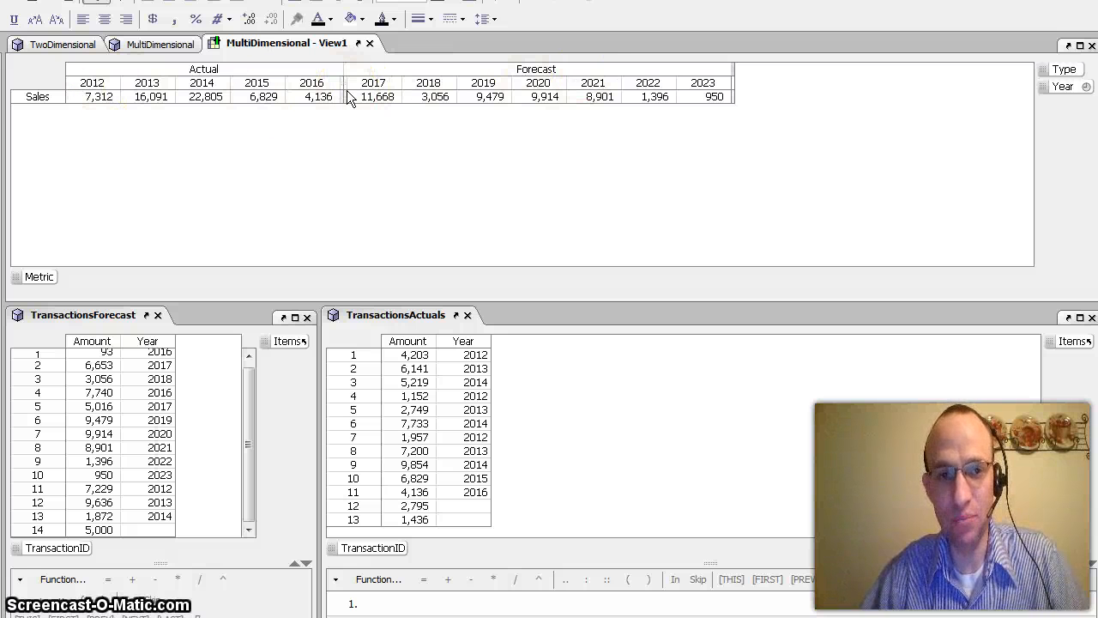
Compare the year layout of the TwoDimensional matrix with the collapsed MultiDimensional view
click(46, 44)
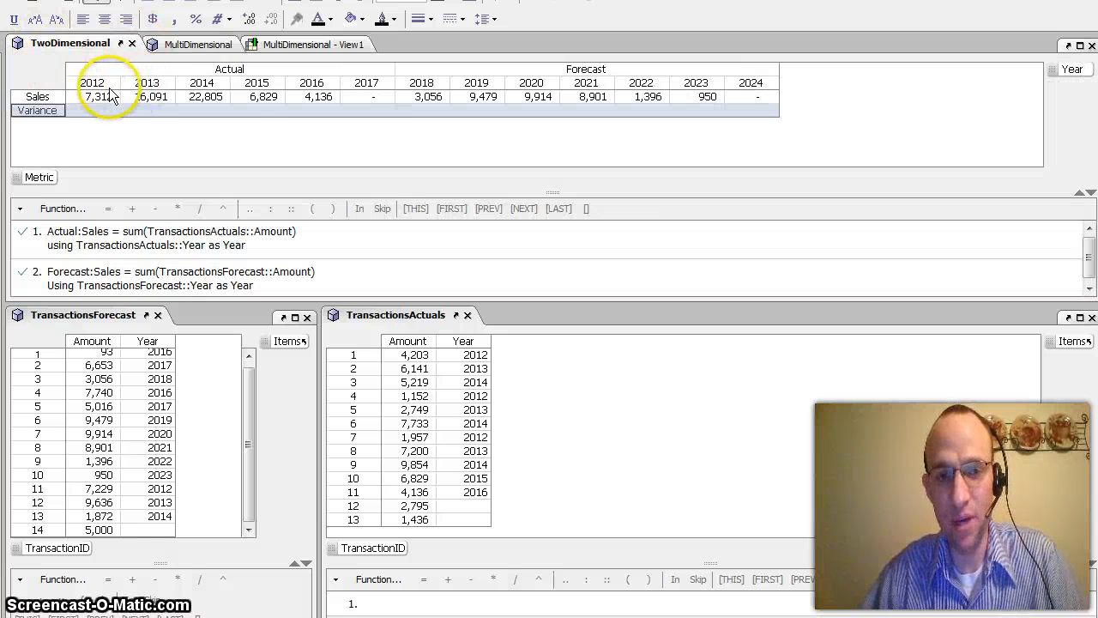
click(300, 50)
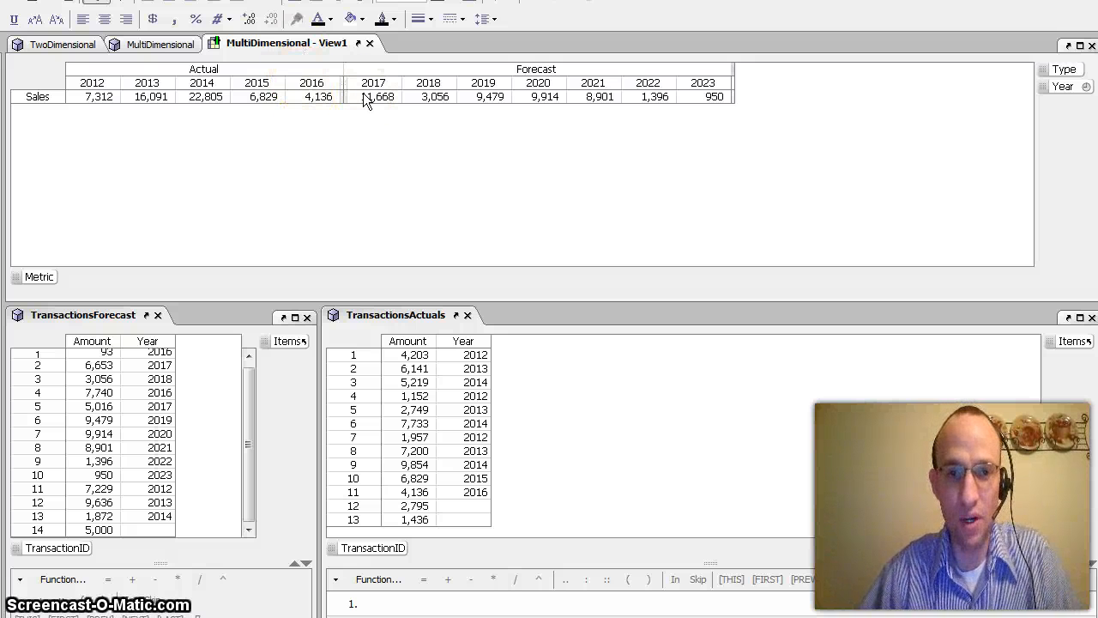
key(alt+Tab)
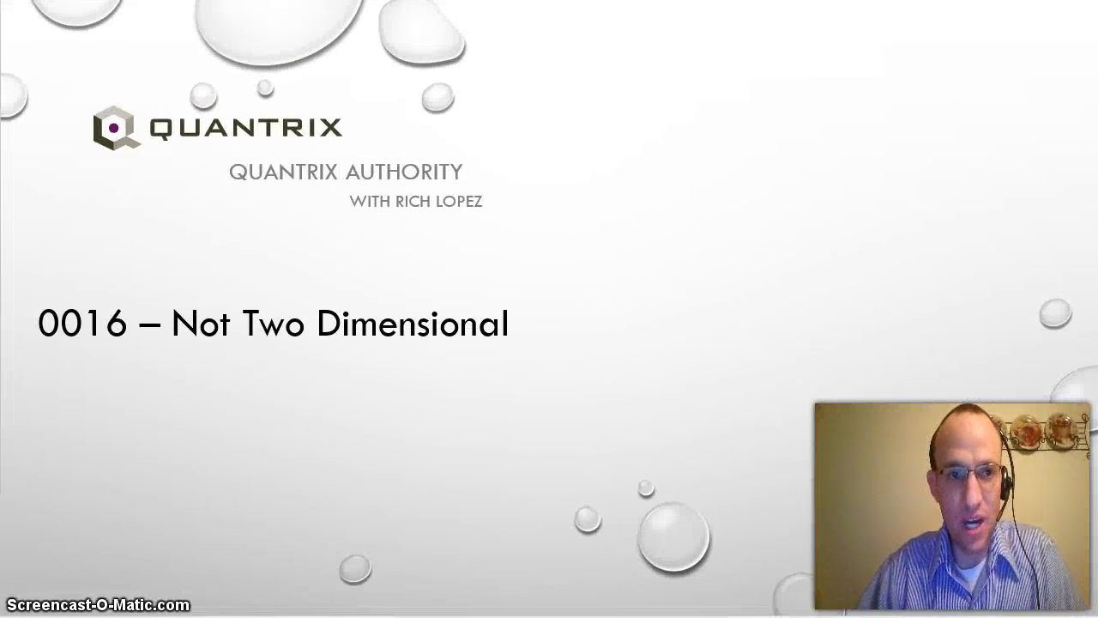
click(490, 236)
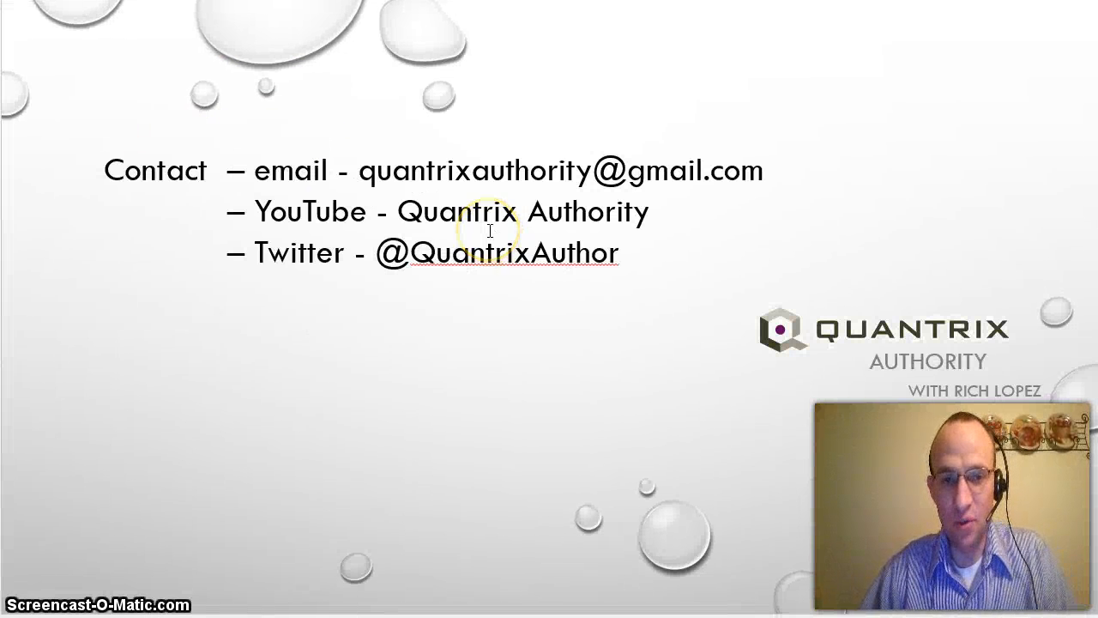